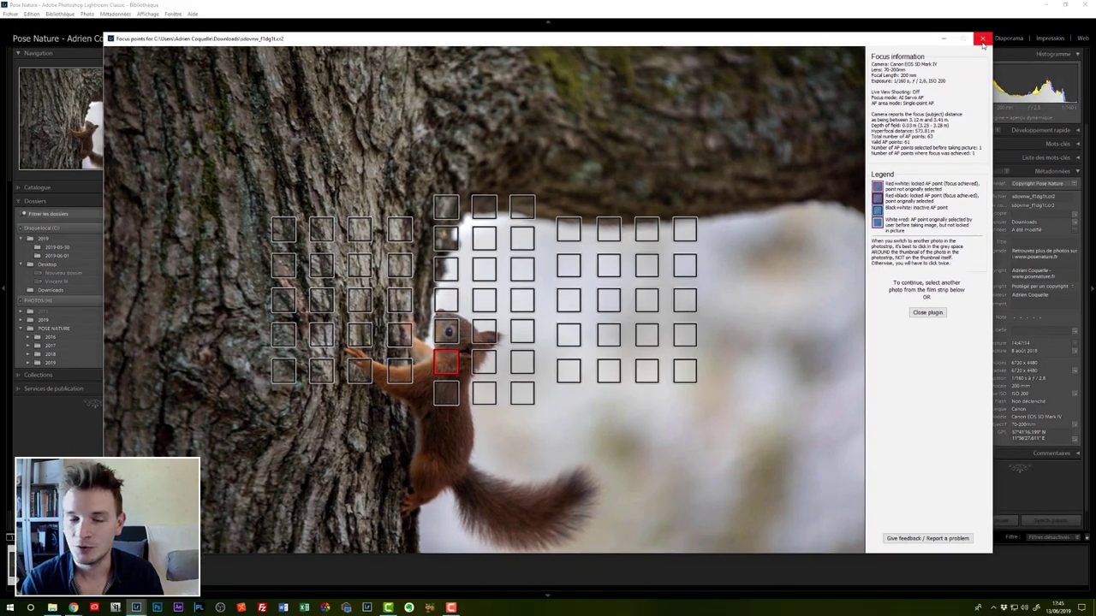
Step: Close the squirrel photo's Focus Points window and bring up the Bibliothèque menu
{"action": "left_click", "coordinate": [983, 40]}
{"action": "left_click", "coordinate": [86, 19]}
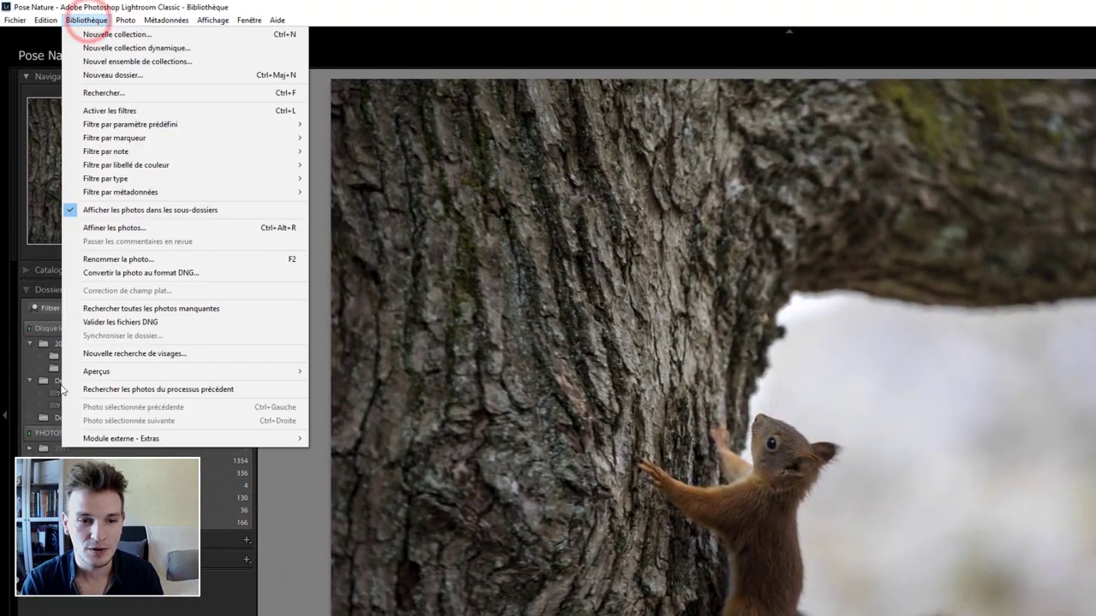
{"action": "mouse_move", "coordinate": [121, 438]}
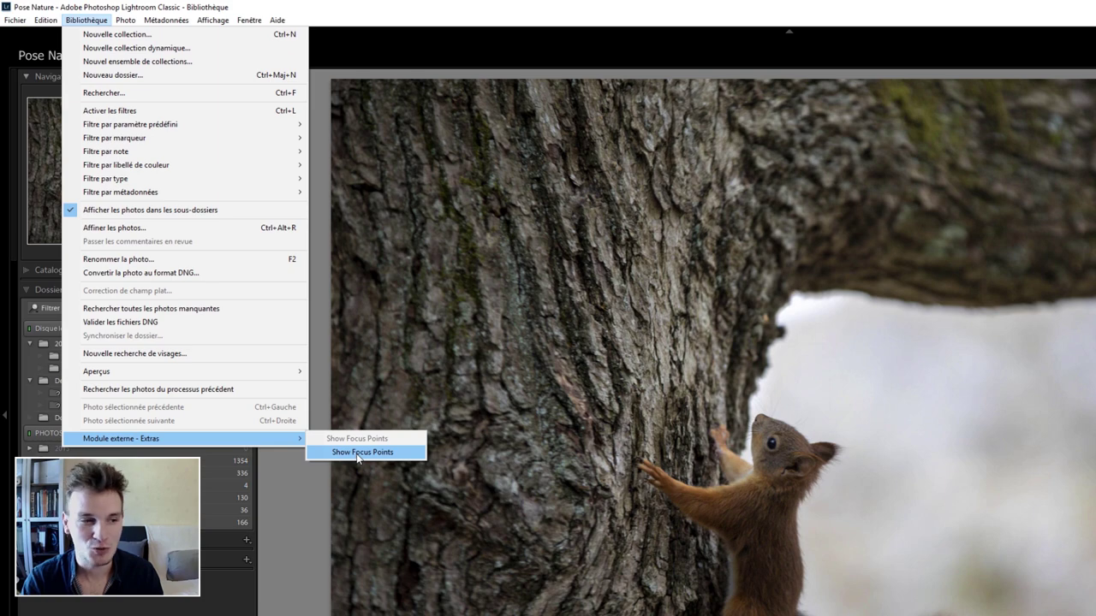
Step: Run Show Focus Points on the squirrel photo, zoom to 1:1 on its head and step through two burst frames
{"action": "left_click", "coordinate": [358, 454]}
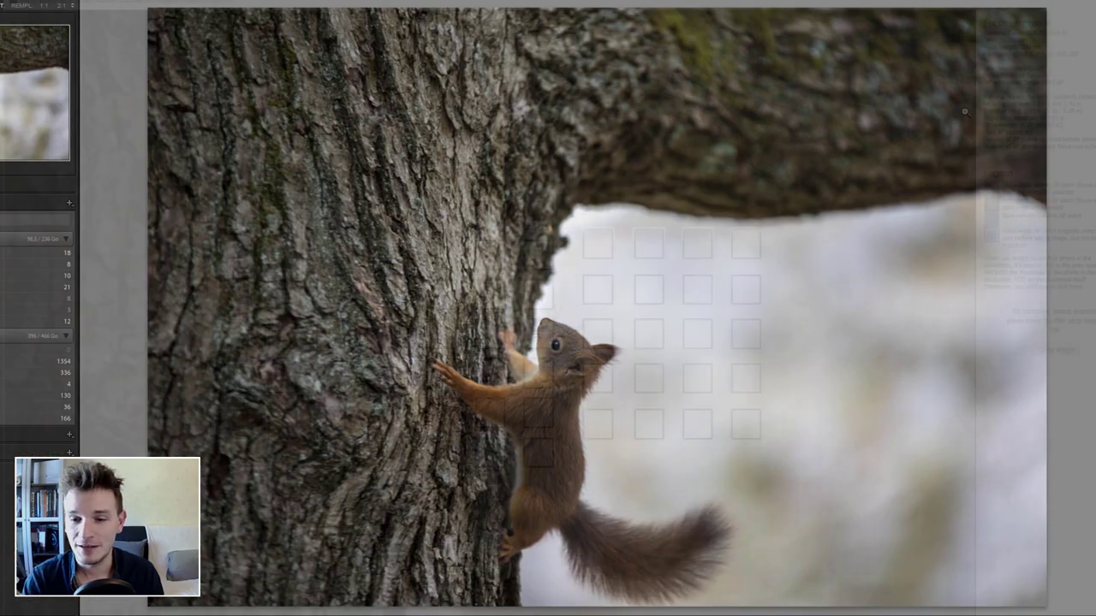
{"action": "left_click", "coordinate": [542, 351]}
{"action": "key", "text": "Right"}
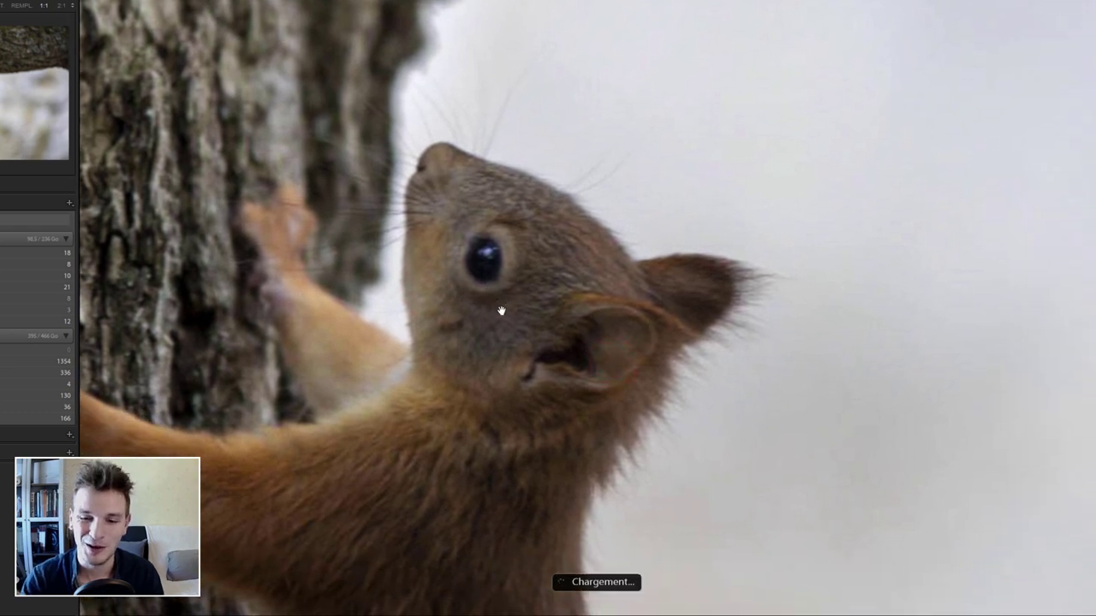
{"action": "key", "text": "Right"}
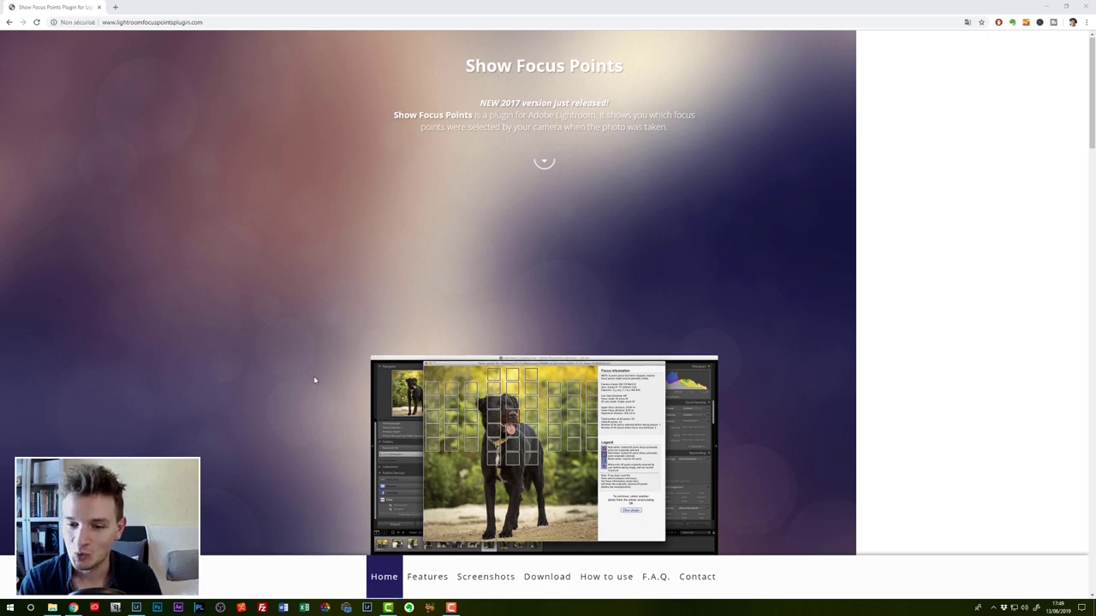
Step: Go to the plugin site's Download section and download the Windows-only version (12 MB)
{"action": "scroll", "coordinate": [314, 376], "scroll_direction": "down", "scroll_amount": 1}
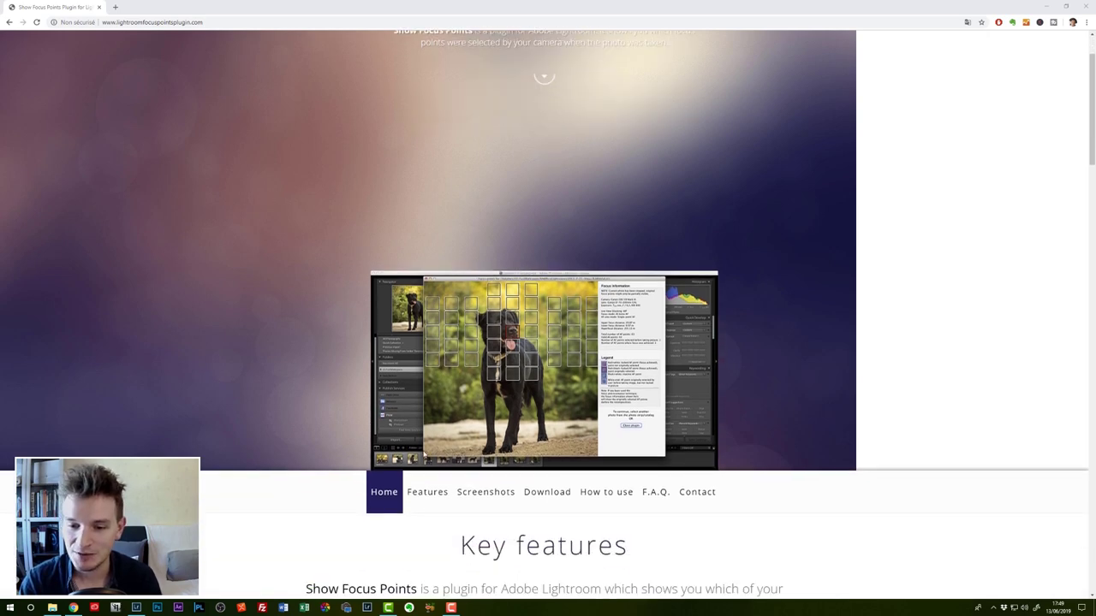
{"action": "left_click", "coordinate": [536, 502]}
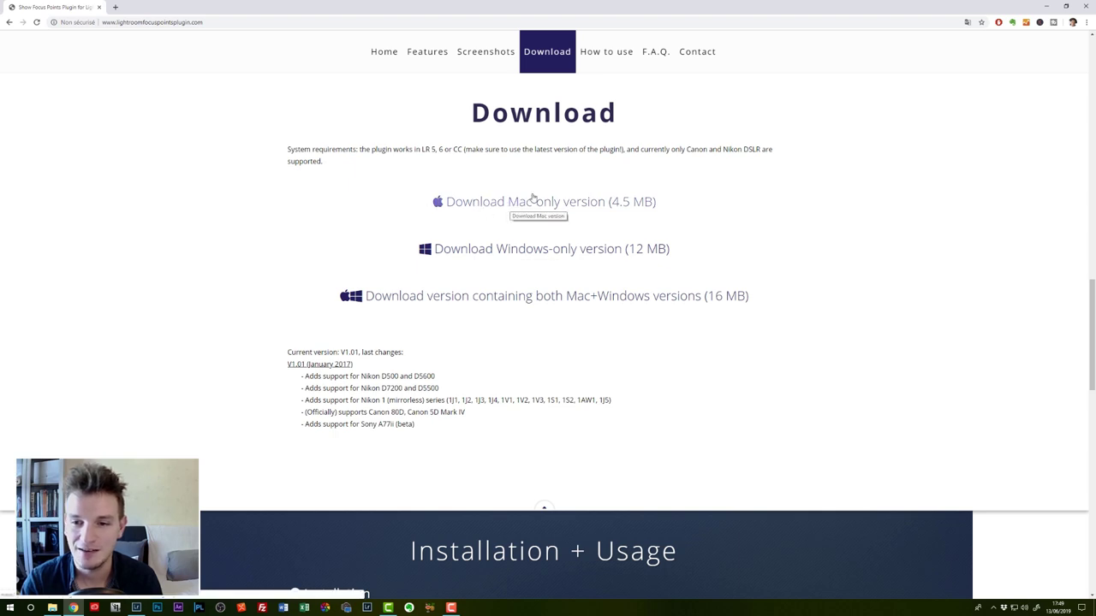
{"action": "left_click", "coordinate": [485, 250]}
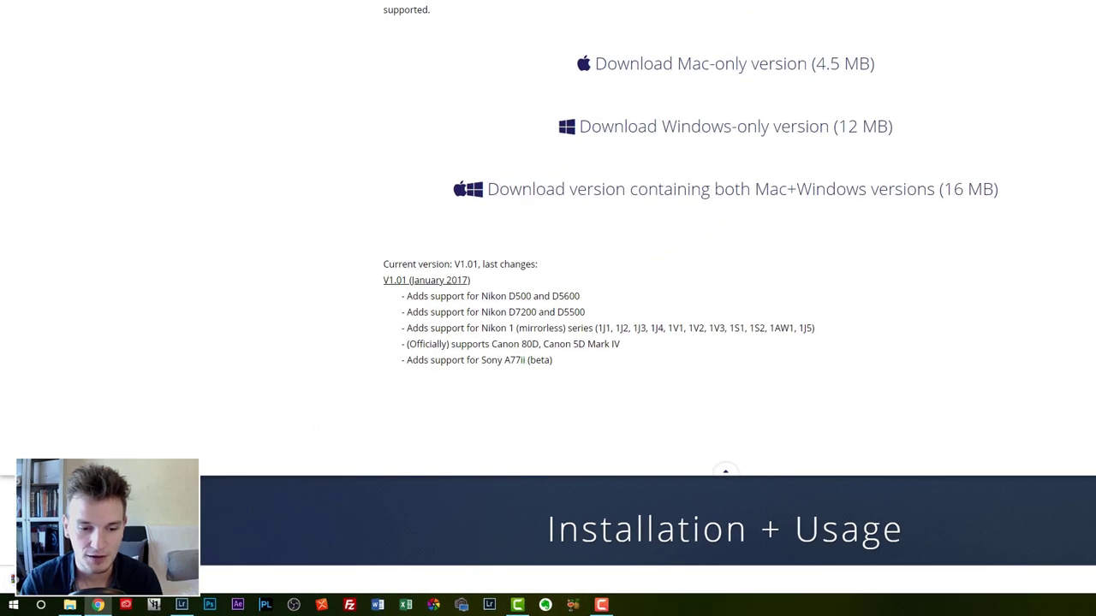
{"action": "left_click", "coordinate": [188, 578]}
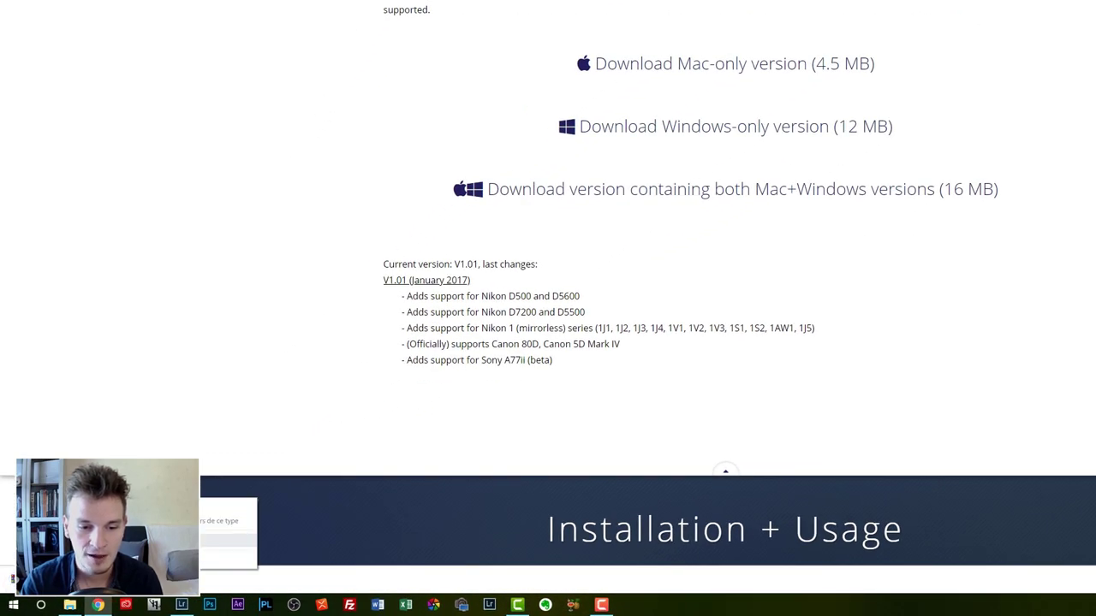
Step: Extract the FocusPointsPlugin archive in Downloads, select FocusPoints.lrplugin, and go to the PHOTOS (H:) drive
{"action": "left_click", "coordinate": [227, 540]}
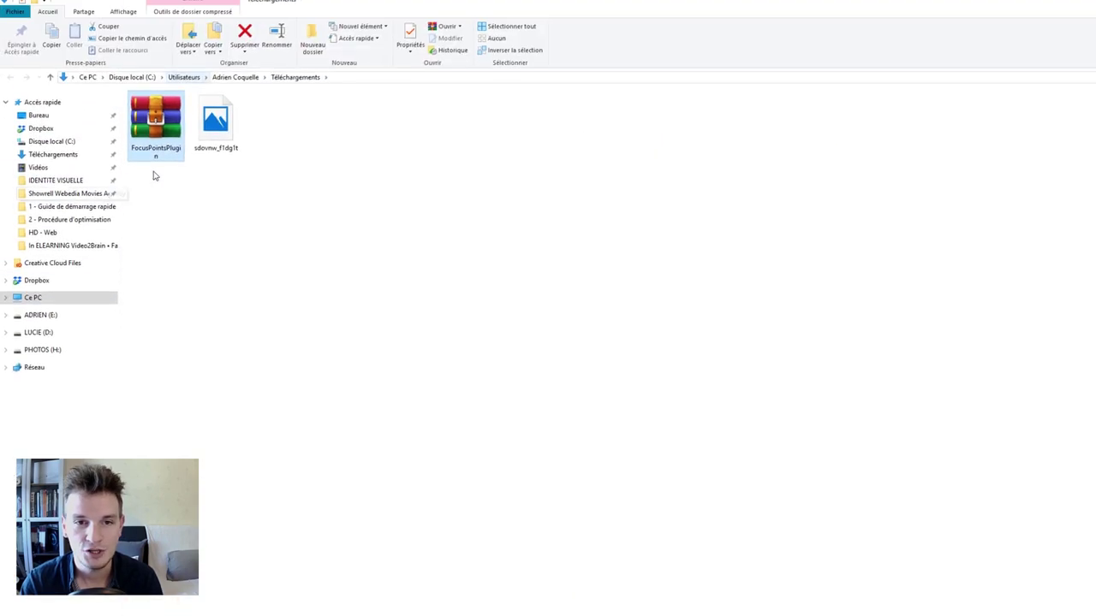
{"action": "right_click", "coordinate": [162, 132]}
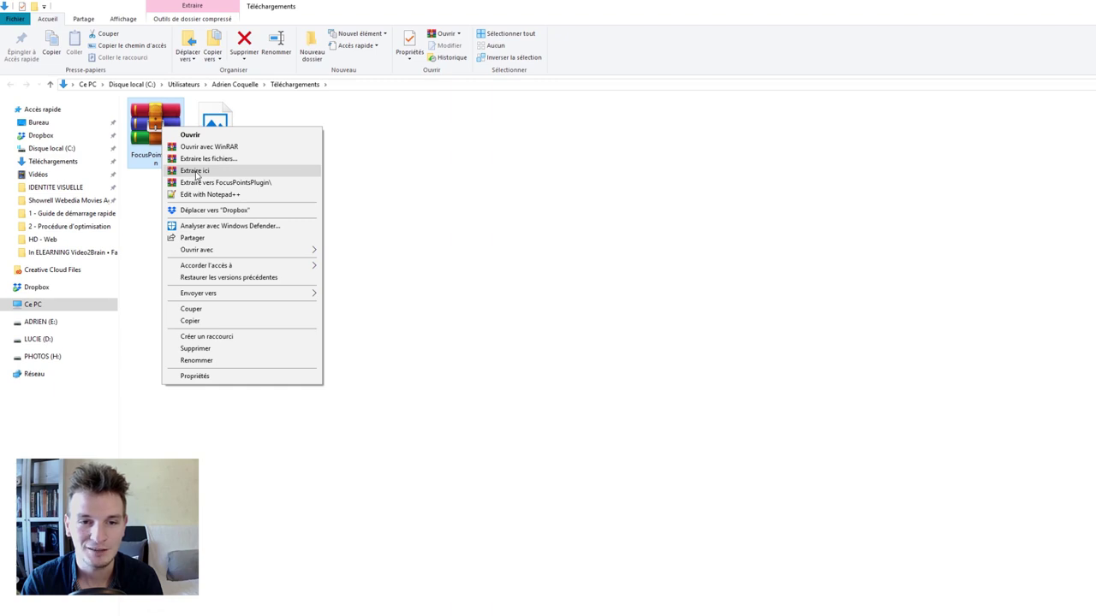
{"action": "left_click", "coordinate": [196, 172]}
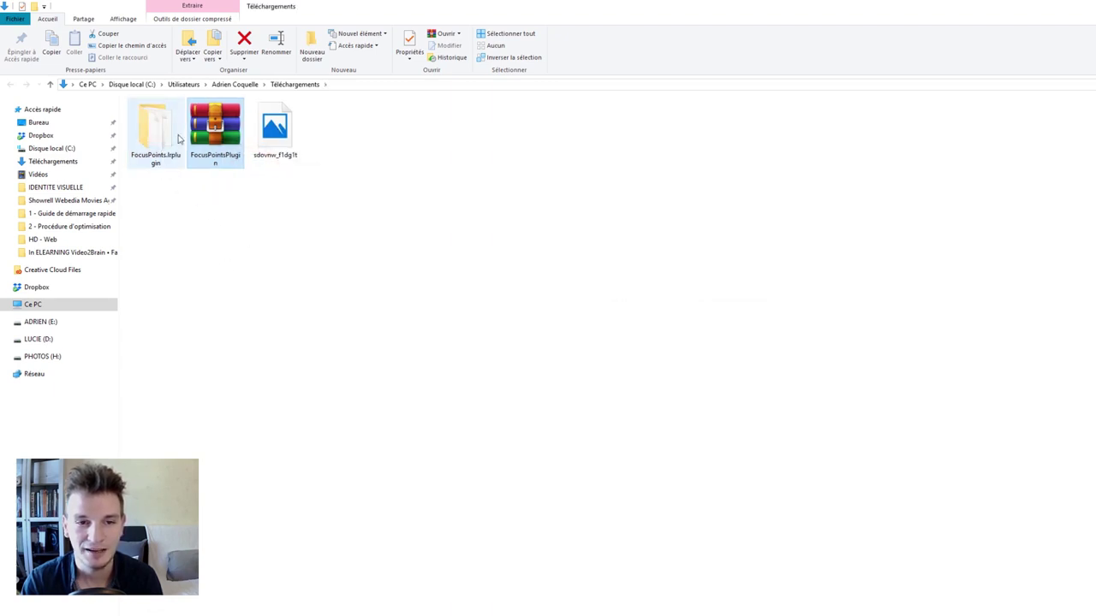
{"action": "left_click", "coordinate": [155, 127]}
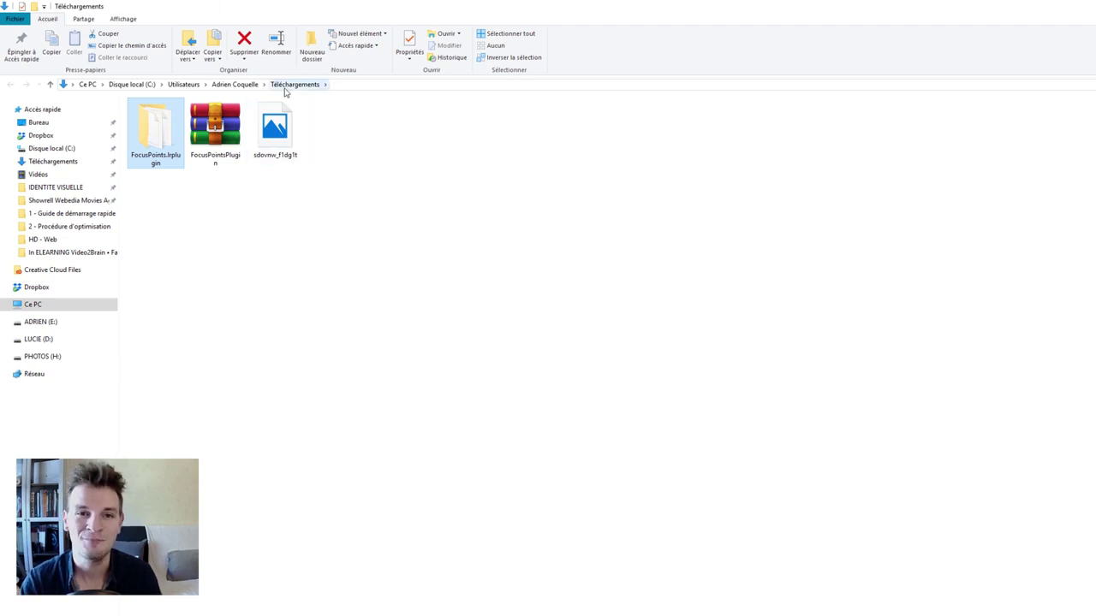
{"action": "left_click_drag", "start_coordinate": [154, 229], "coordinate": [142, 129]}
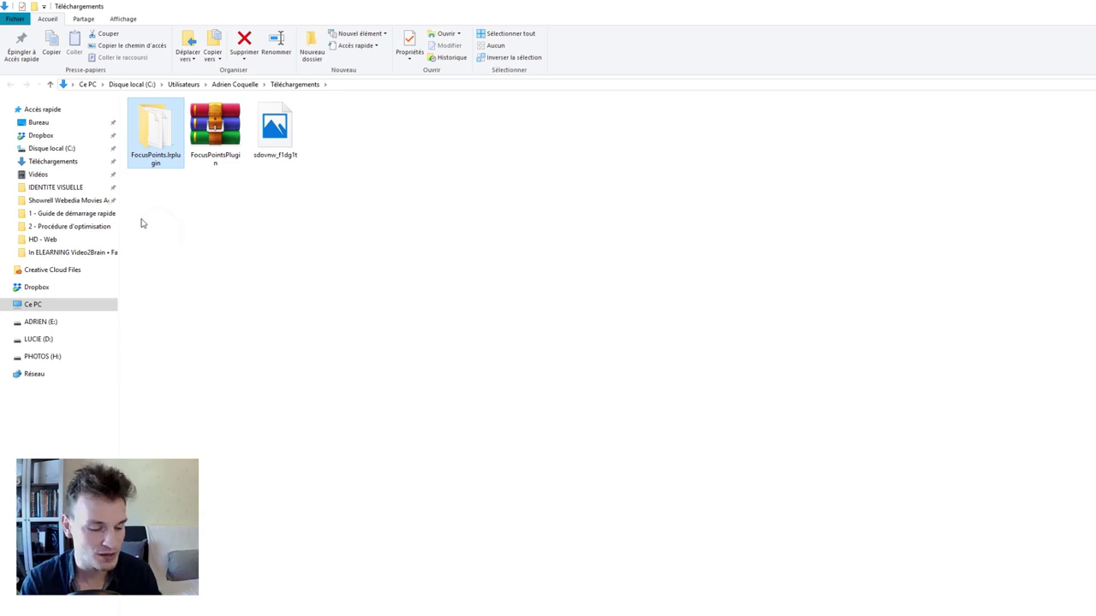
{"action": "left_click", "coordinate": [52, 359]}
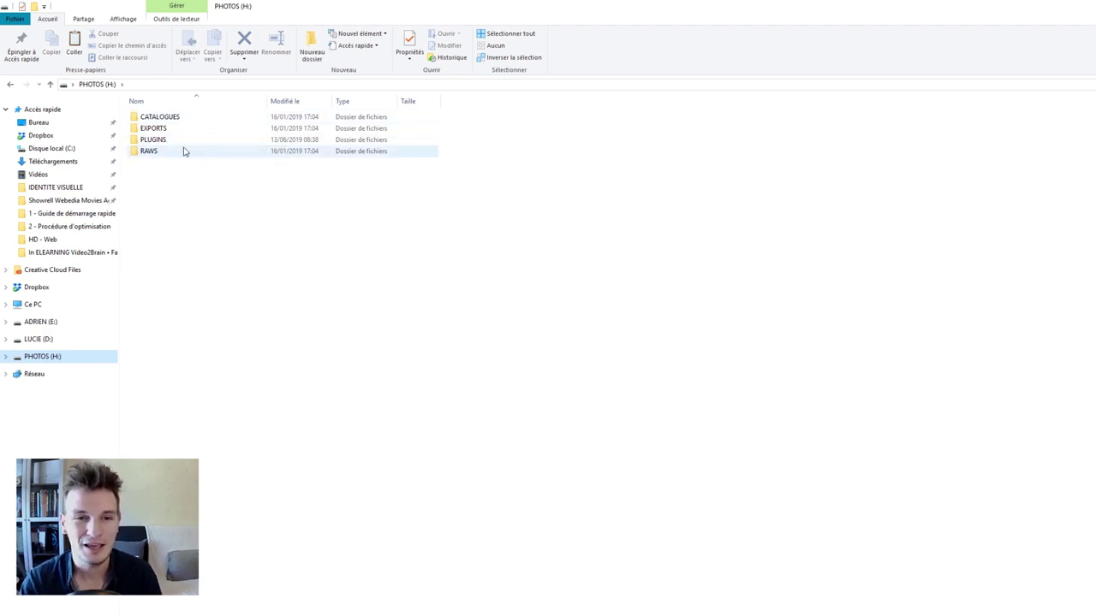
Step: Paste the FocusPoints.lrplugin folder into H:\PLUGINS
{"action": "double_click", "coordinate": [155, 141]}
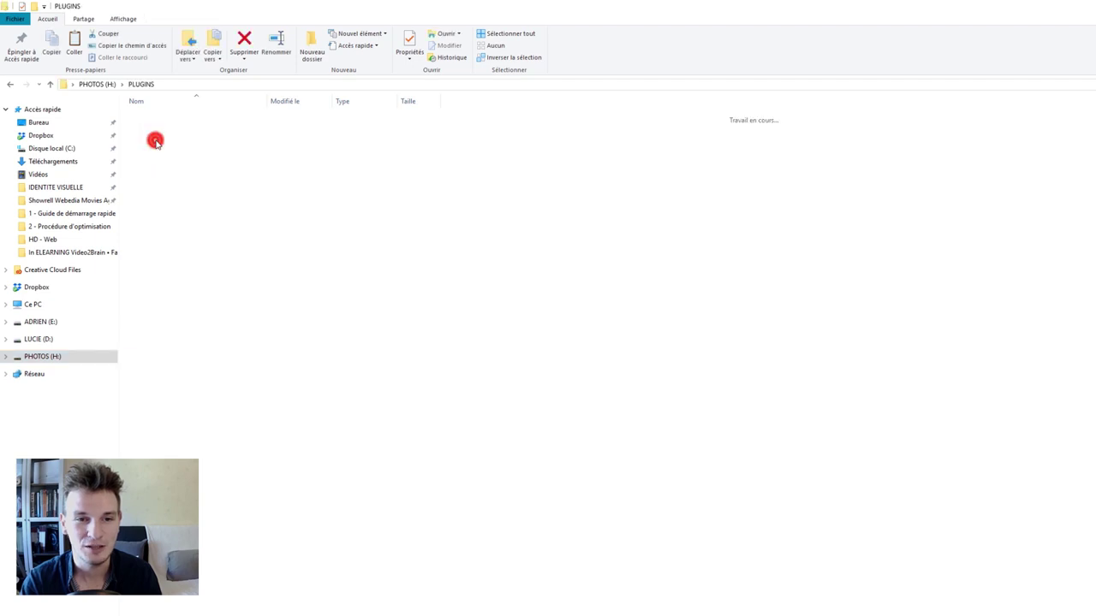
{"action": "left_click", "coordinate": [250, 213]}
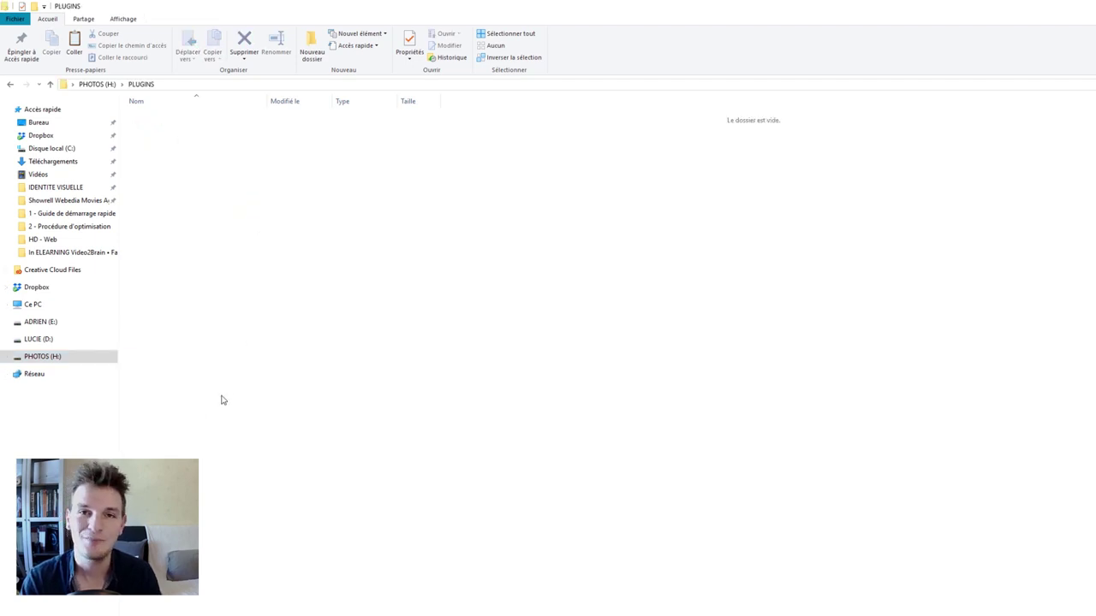
{"action": "key", "text": "ctrl+v"}
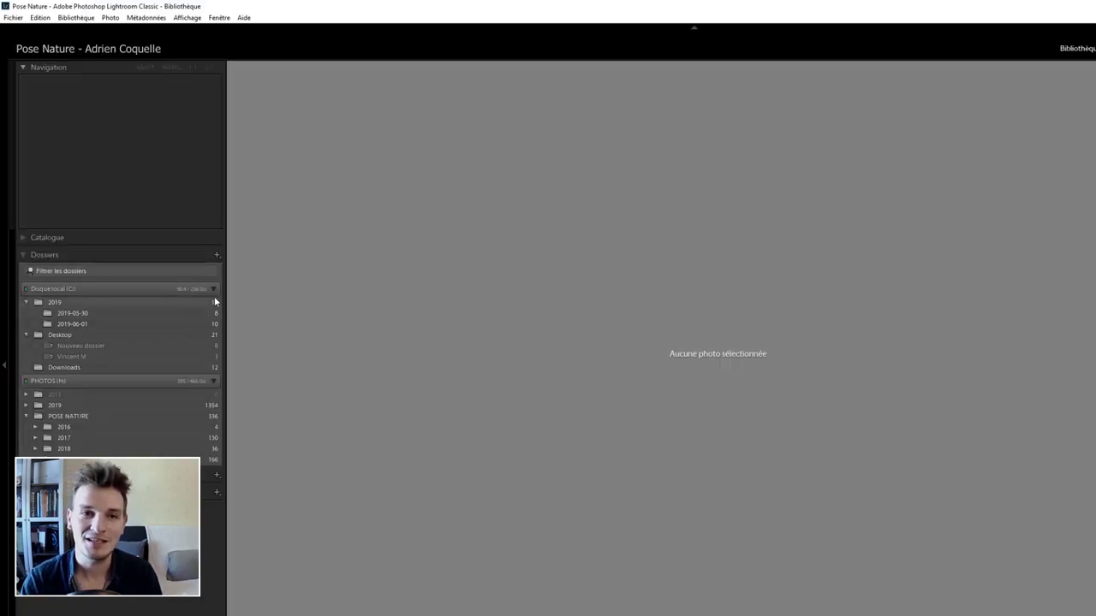
Step: Add FocusPoints.lrplugin from H:\PLUGINS through the Plug-in Manager, then close it with Terminé
{"action": "left_click", "coordinate": [13, 18]}
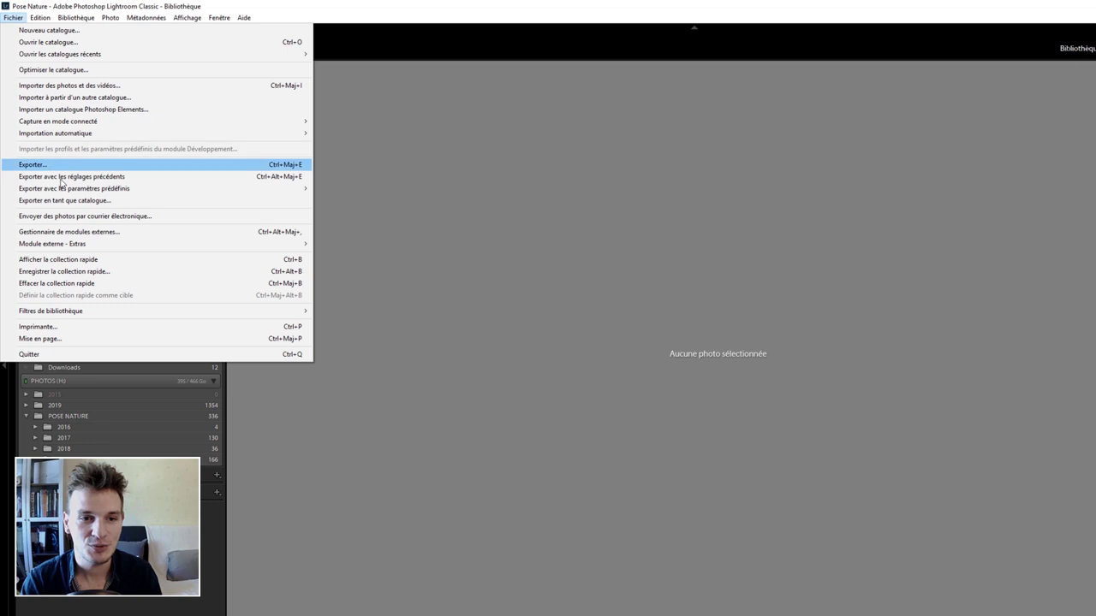
{"action": "mouse_move", "coordinate": [68, 232]}
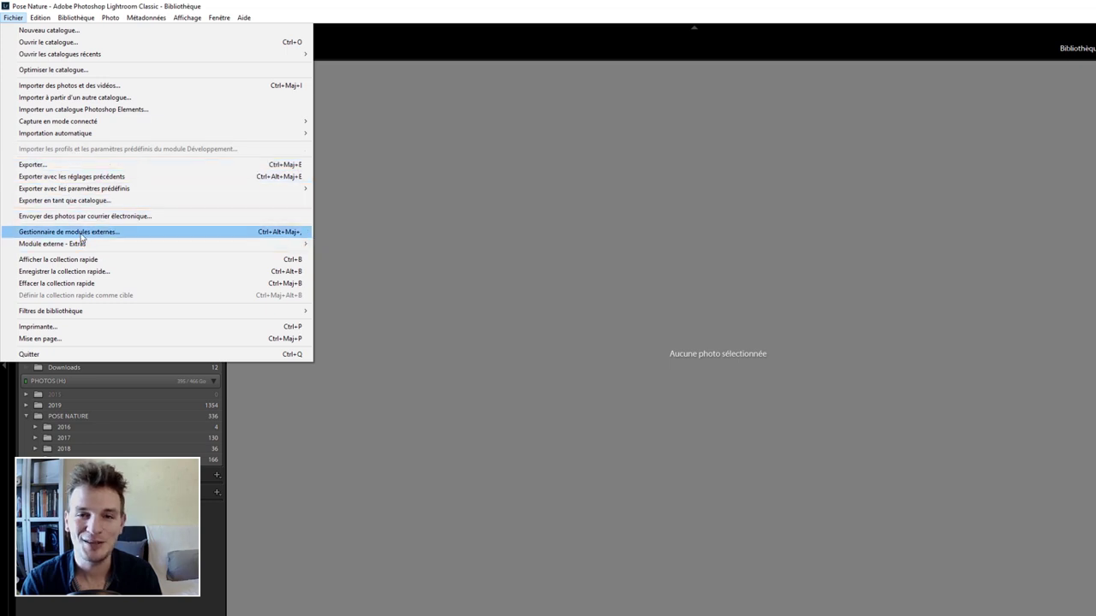
{"action": "left_click", "coordinate": [81, 233]}
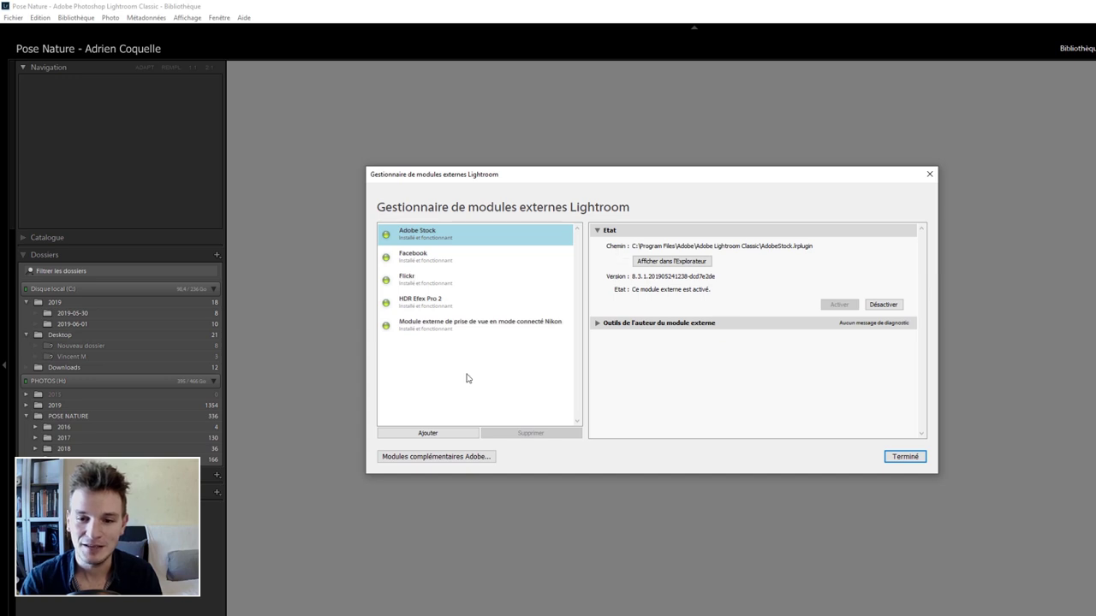
{"action": "left_click", "coordinate": [437, 434]}
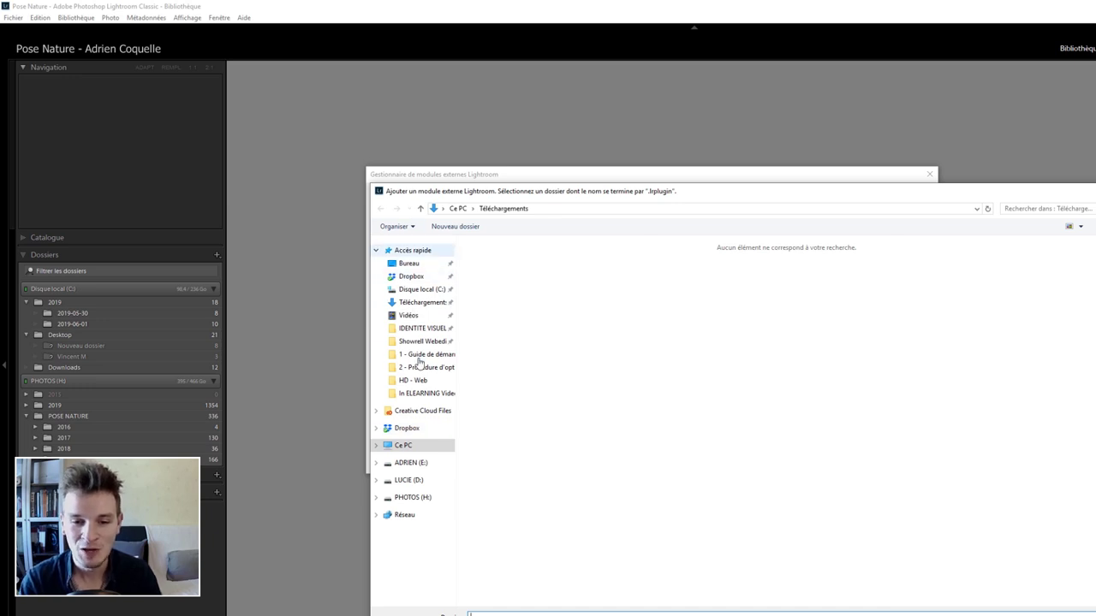
{"action": "left_click", "coordinate": [417, 500]}
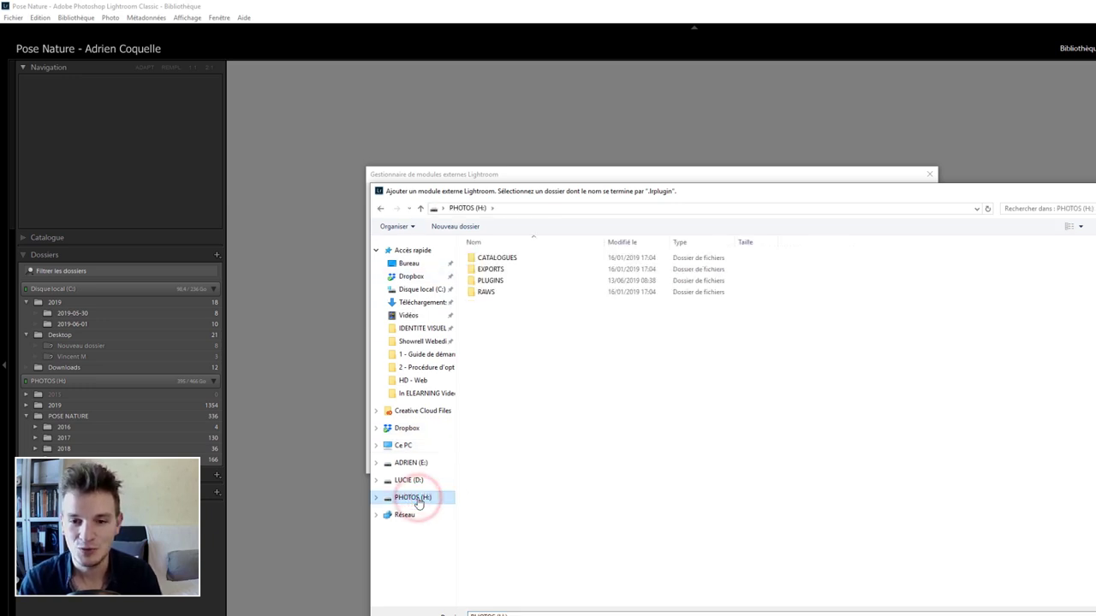
{"action": "double_click", "coordinate": [493, 280]}
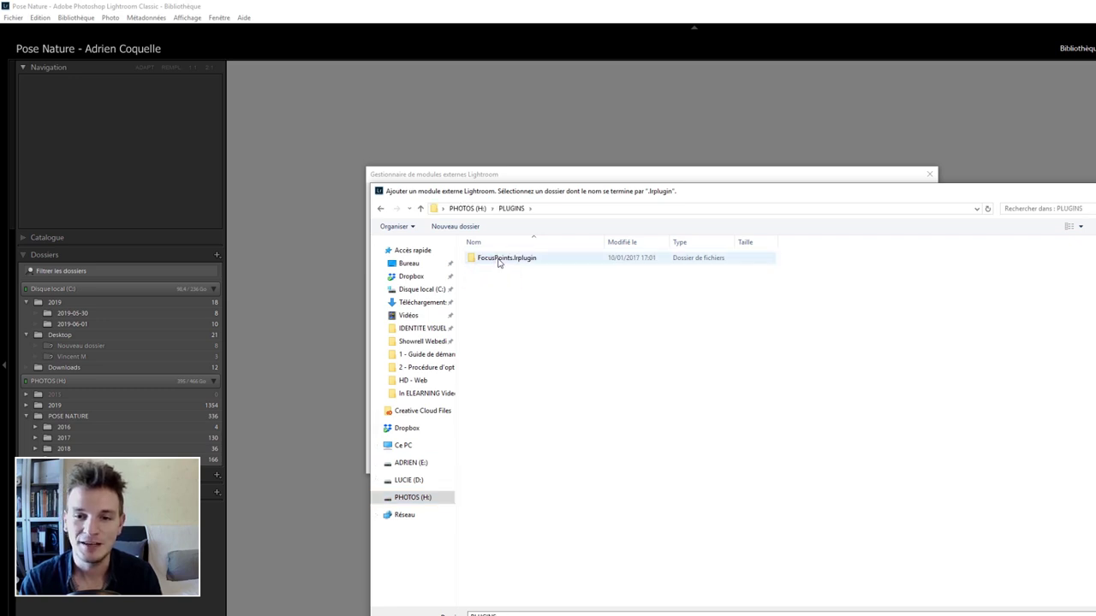
{"action": "left_click", "coordinate": [498, 260]}
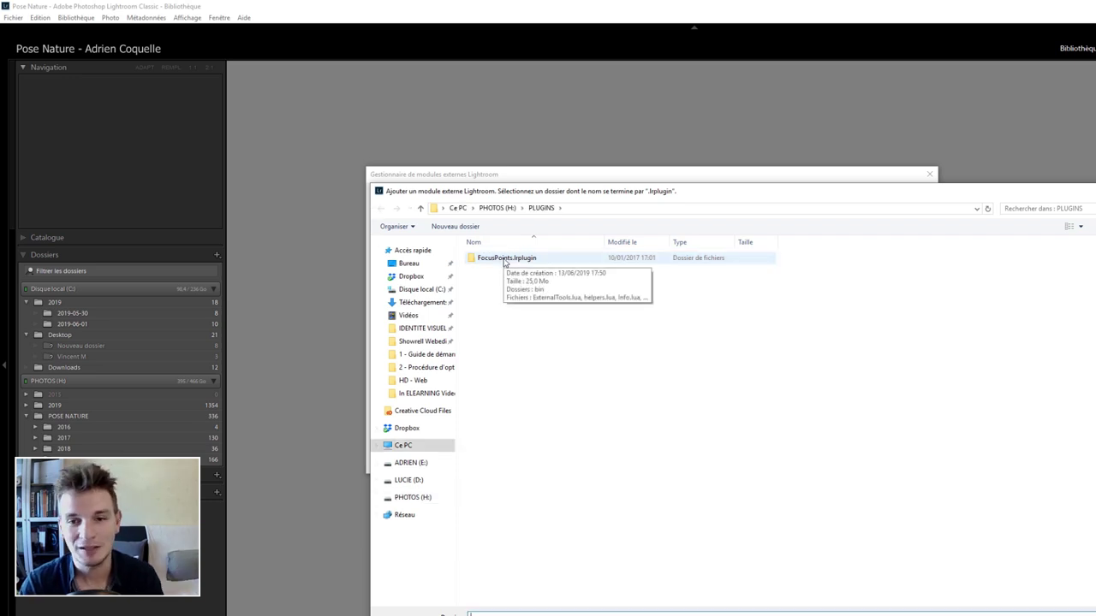
{"action": "left_click", "coordinate": [502, 261]}
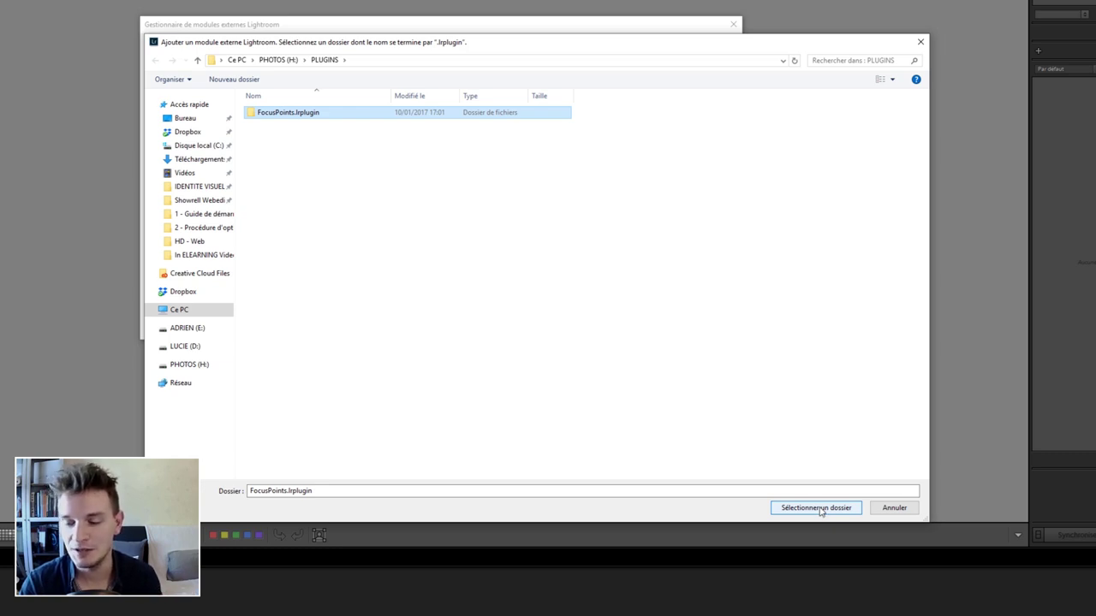
{"action": "left_click", "coordinate": [817, 509]}
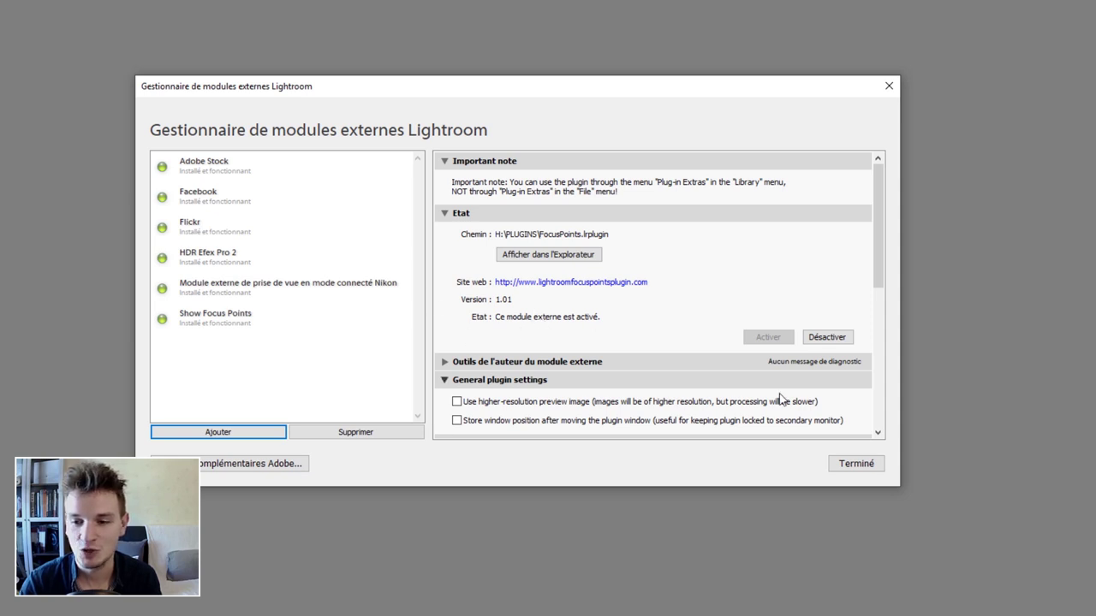
{"action": "left_click", "coordinate": [855, 463]}
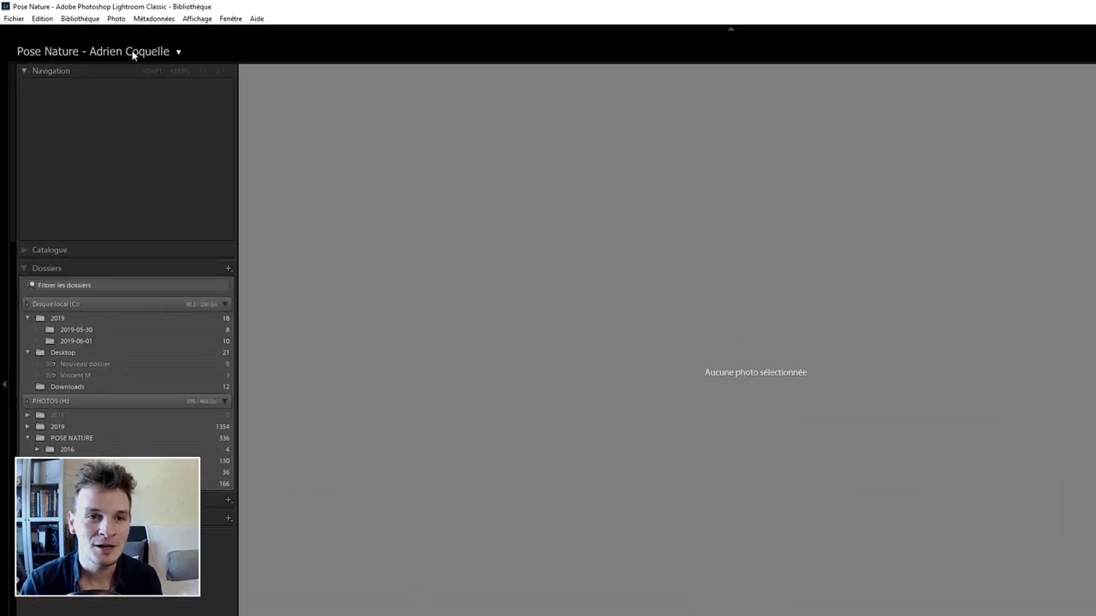
Step: Try Show Focus Points with no photo selected, then reopen Plug-in Extras with the squirrel photo selected
{"action": "left_click", "coordinate": [82, 21]}
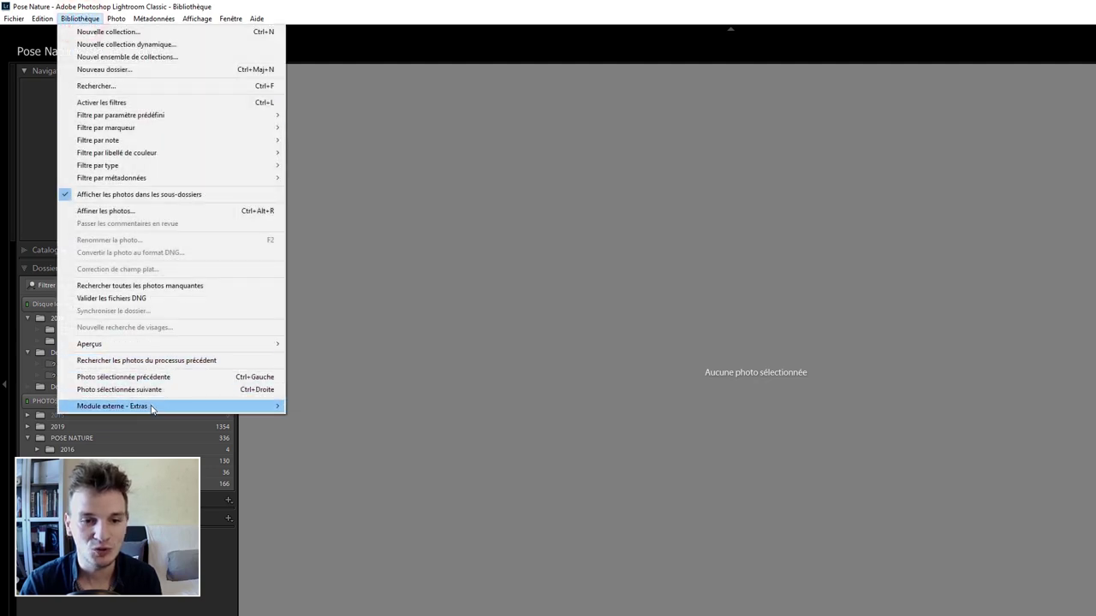
{"action": "mouse_move", "coordinate": [274, 511]}
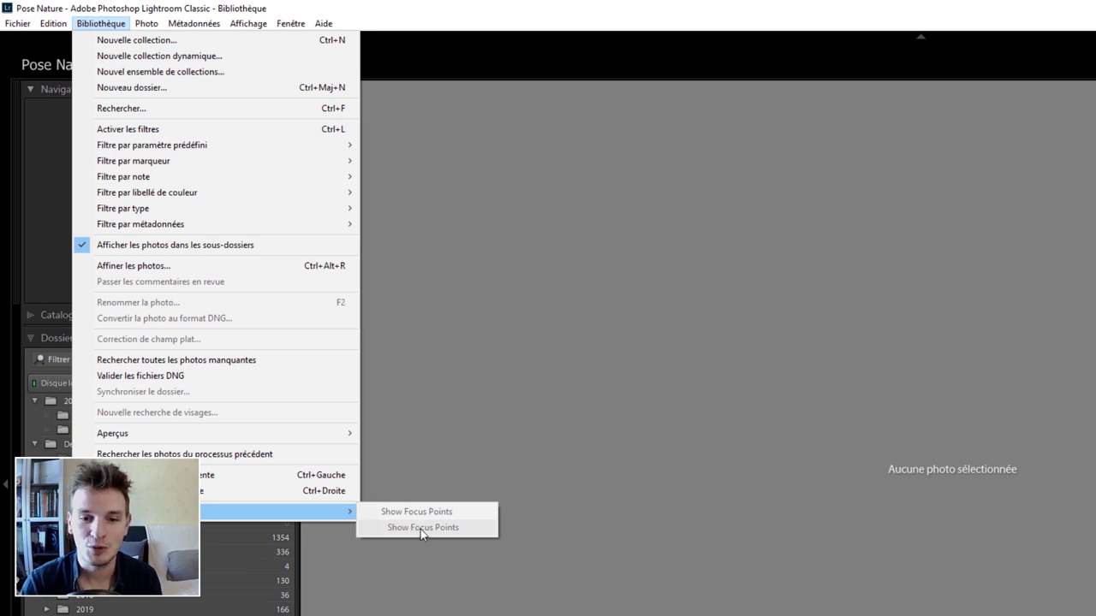
{"action": "left_click", "coordinate": [420, 531]}
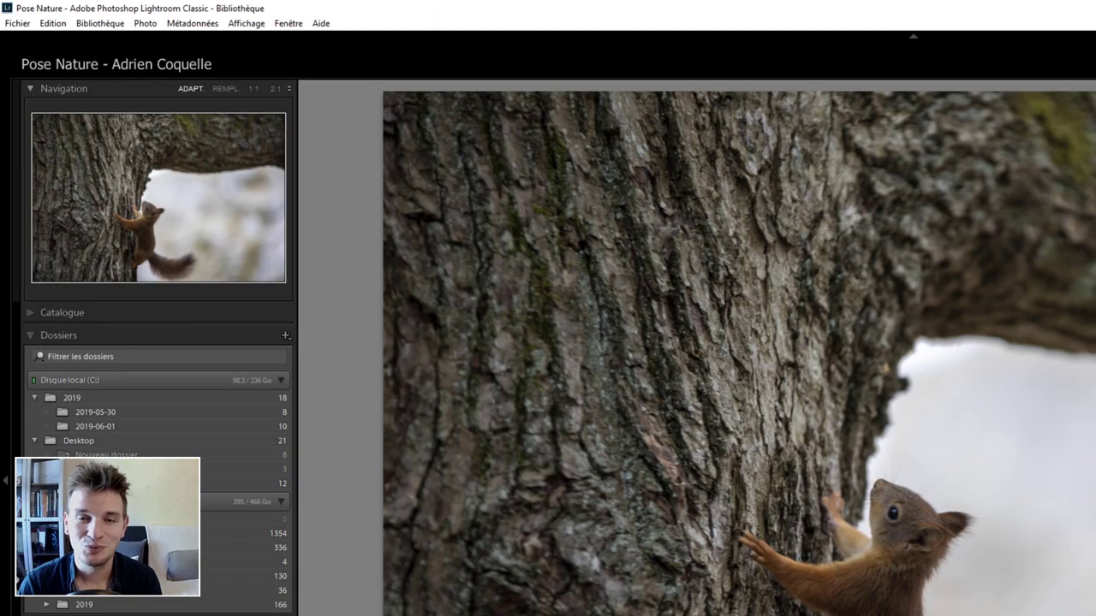
{"action": "left_click", "coordinate": [98, 23]}
{"action": "mouse_move", "coordinate": [274, 507]}
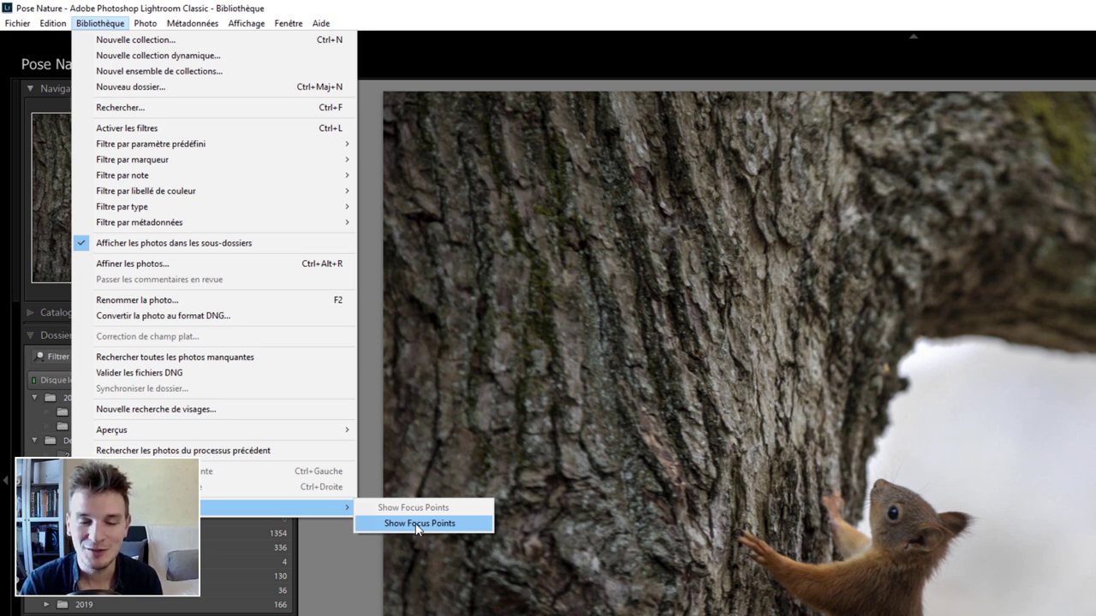
Step: Show the squirrel photo's autofocus points and drag the plugin window slightly lower
{"action": "left_click", "coordinate": [416, 526]}
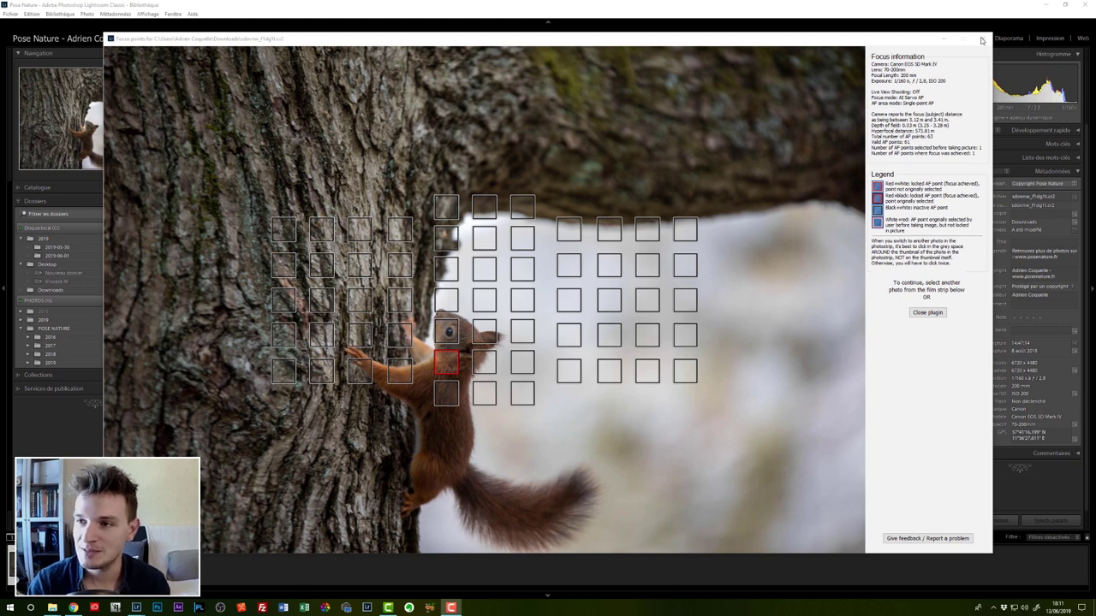
{"action": "left_click_drag", "start_coordinate": [909, 41], "coordinate": [903, 60]}
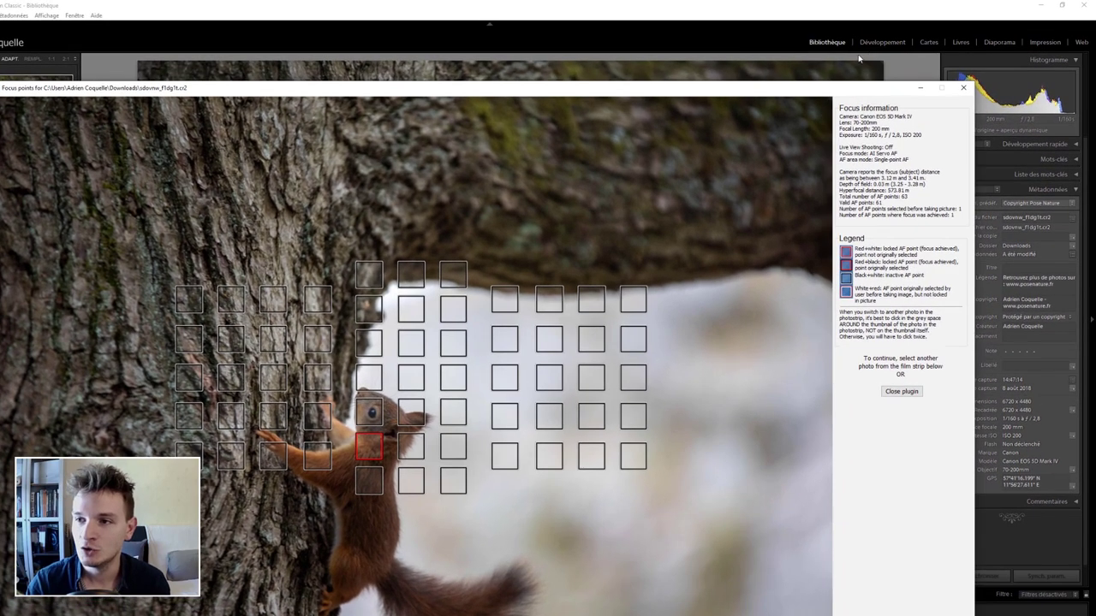
Step: Close the plugin window, switch to Développement and back to Bibliothèque, then open the Bibliothèque menu
{"action": "left_click", "coordinate": [967, 84]}
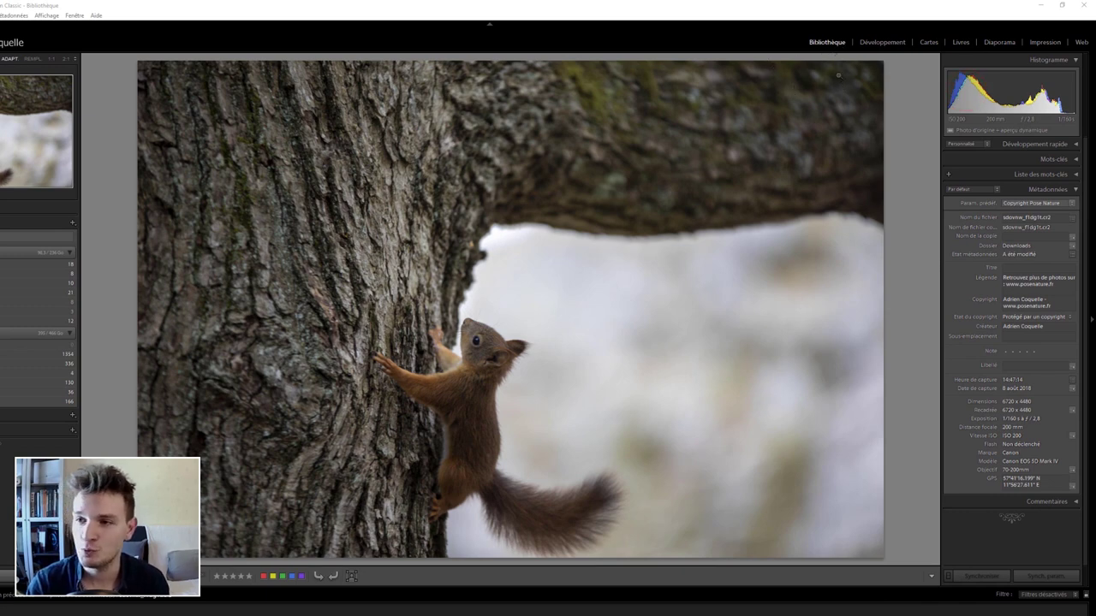
{"action": "left_click", "coordinate": [882, 42]}
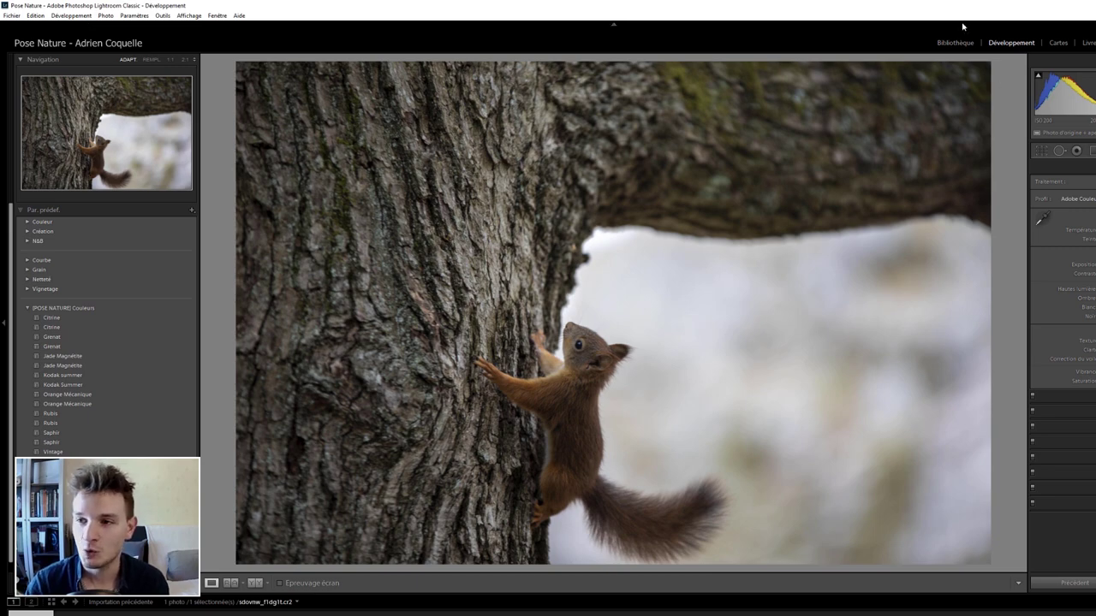
{"action": "left_click", "coordinate": [957, 43]}
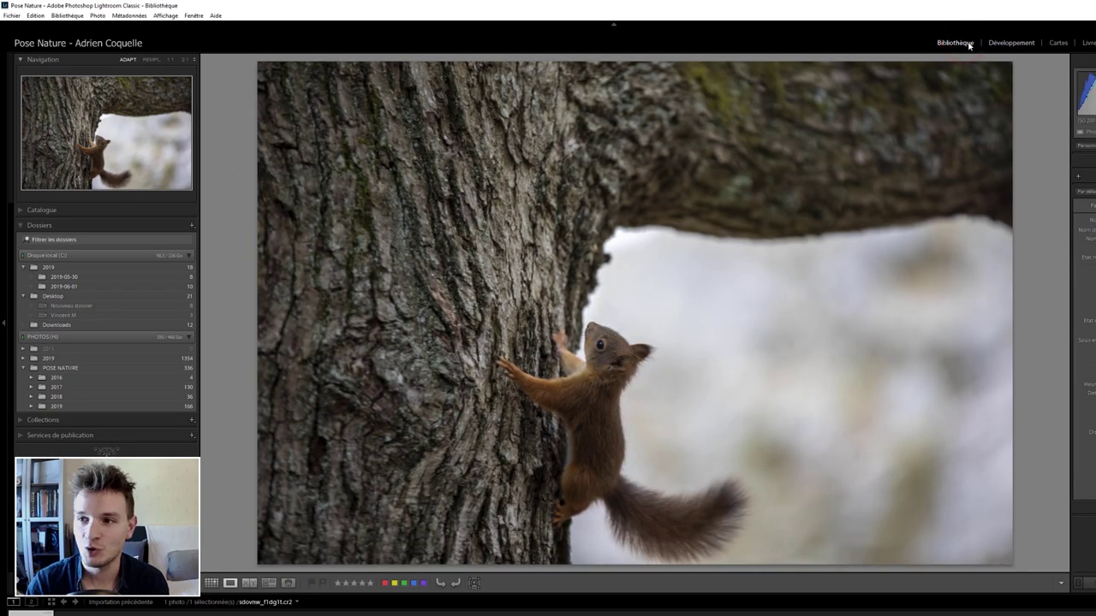
{"action": "left_click", "coordinate": [67, 16]}
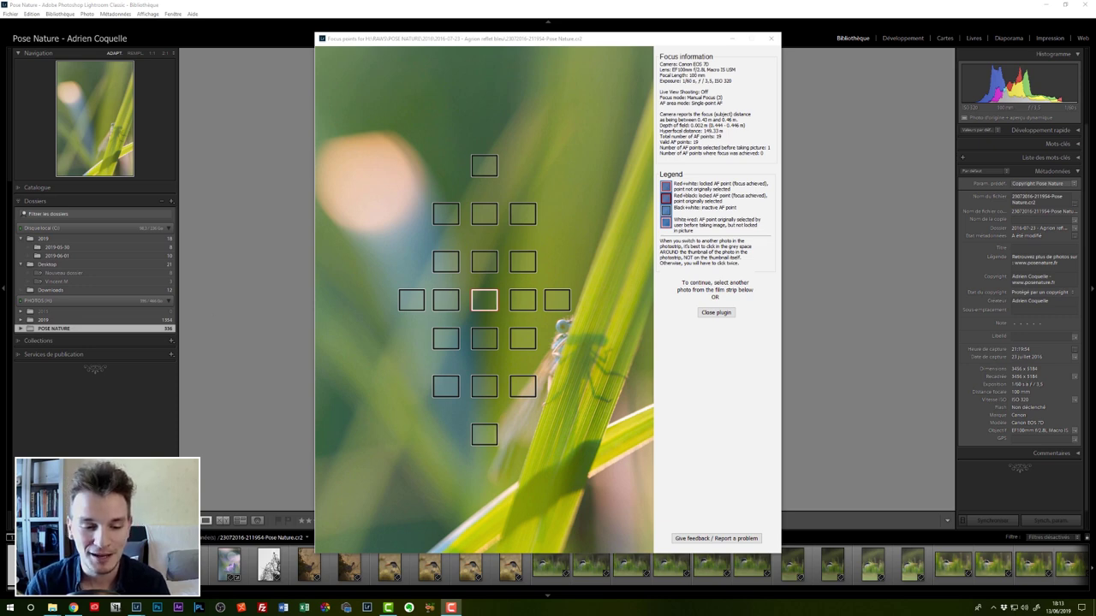
Step: Step right through seven filmstrip photos, including the dragonfly and flower shots, letting the plugin reload each
{"action": "key", "text": "Right"}
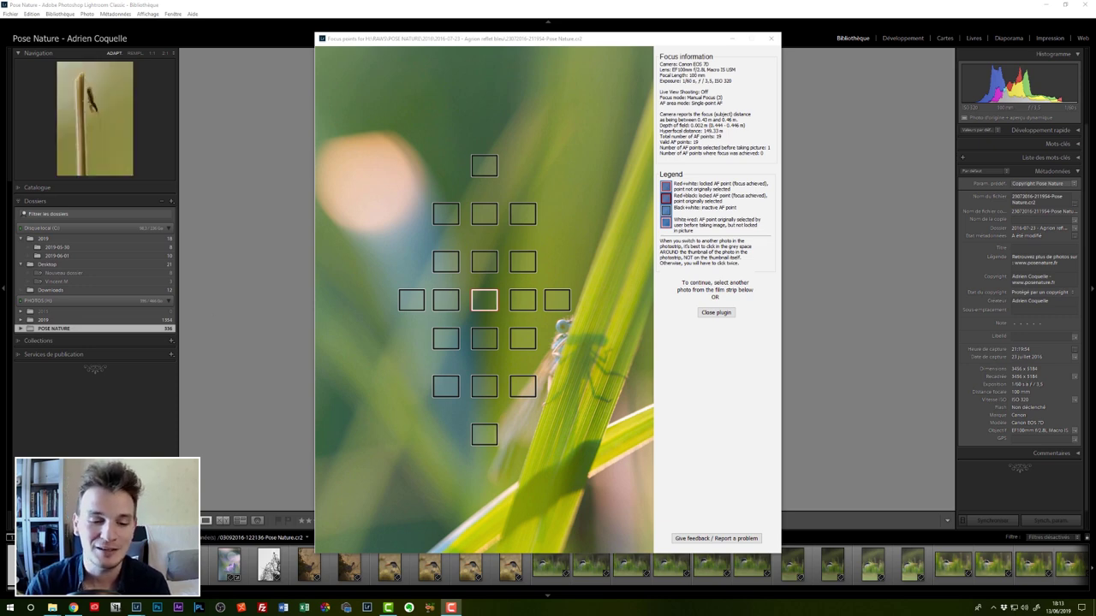
{"action": "key", "text": "Right"}
{"action": "key", "text": "Right"}
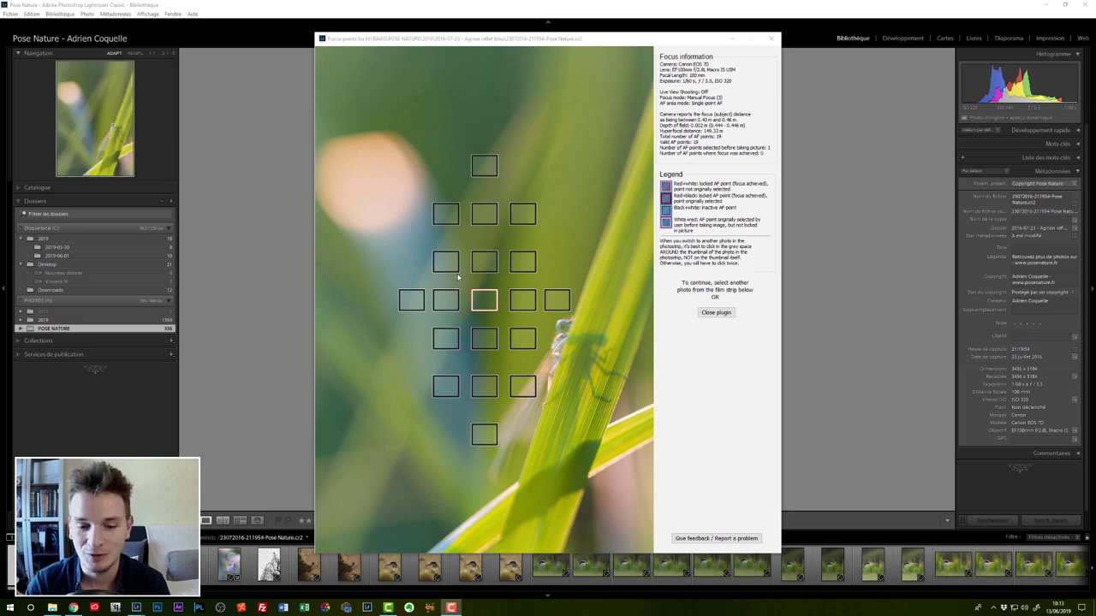
{"action": "key", "text": "Right"}
{"action": "key", "text": "Right"}
{"action": "key", "text": "Right"}
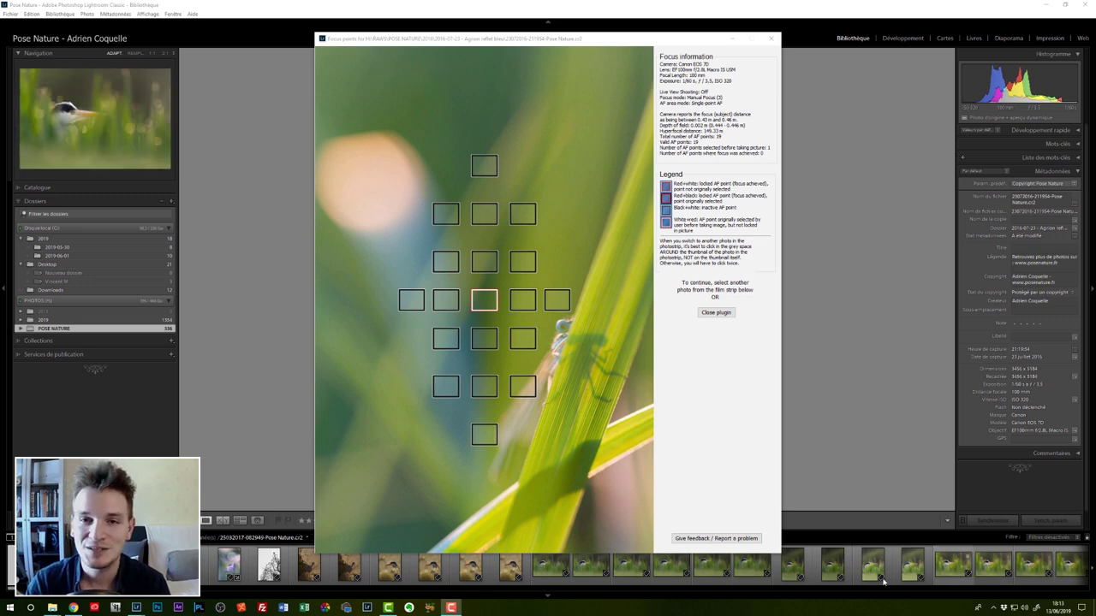
{"action": "key", "text": "Right"}
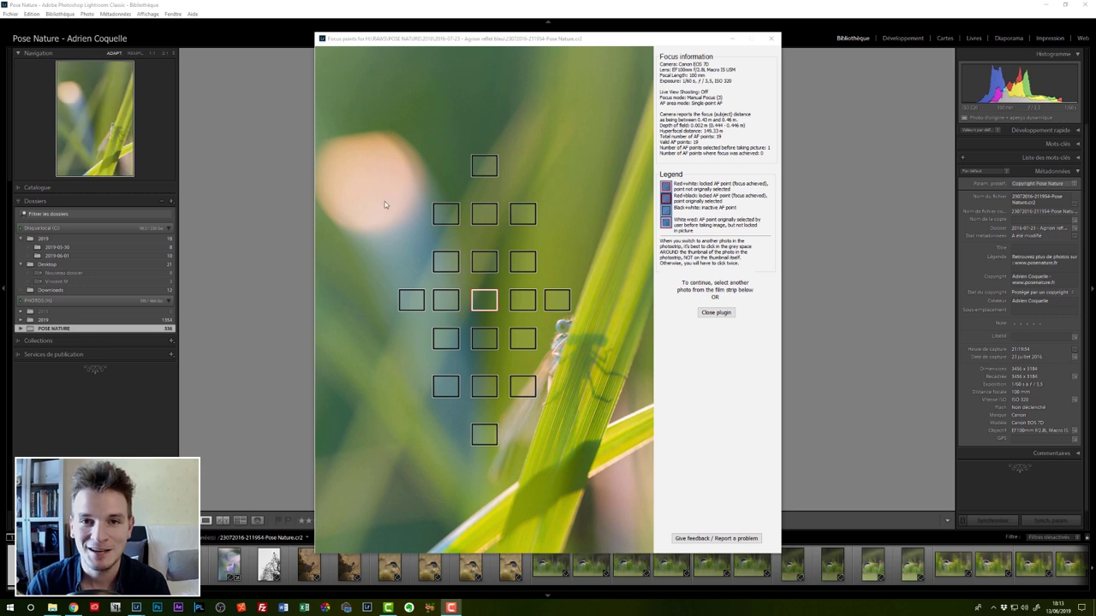
{"action": "key", "text": "Right"}
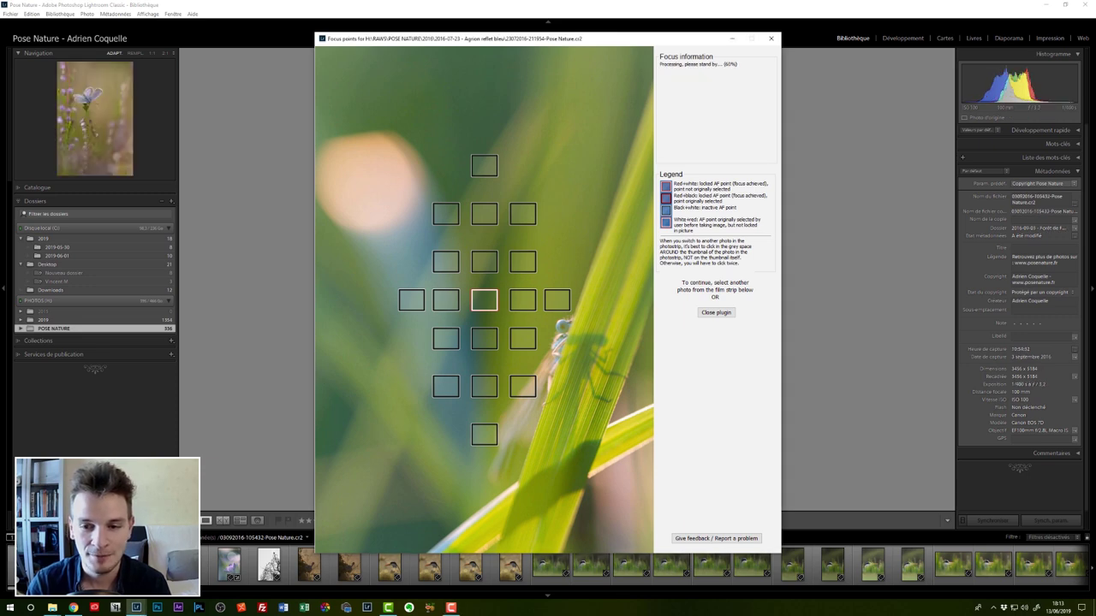
{"action": "key", "text": "Right"}
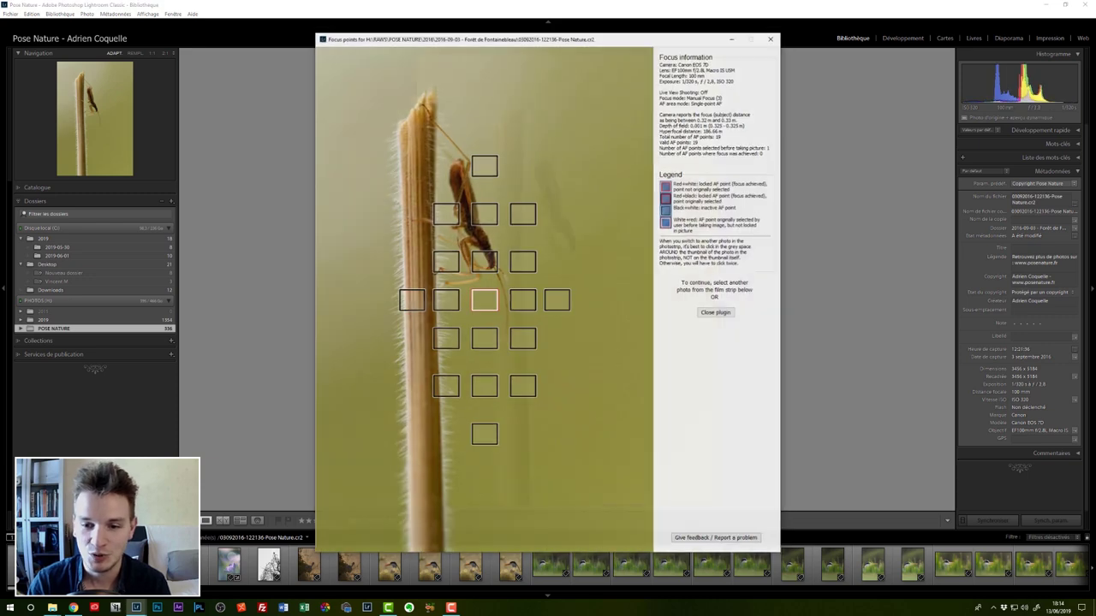
{"action": "key", "text": "Right"}
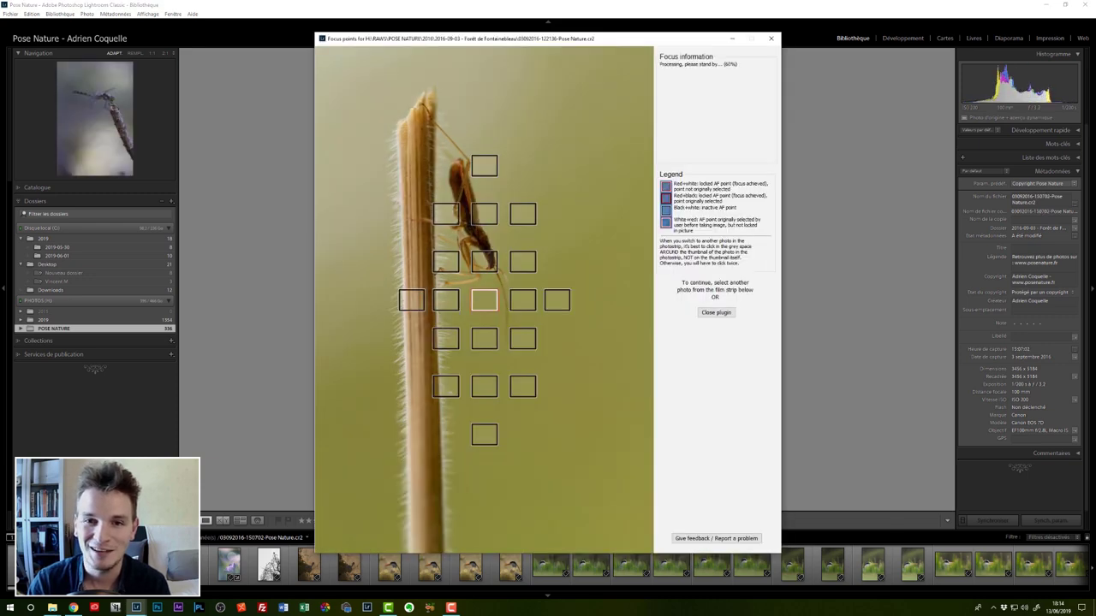